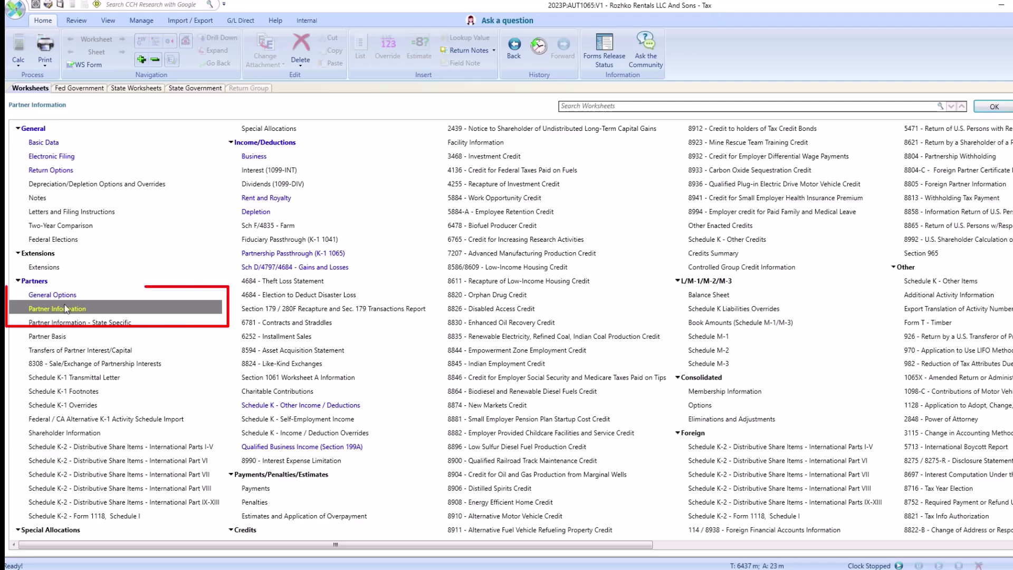
Step: Open the Partners > Partner Information worksheet in the 1065 return
double_click(42, 312)
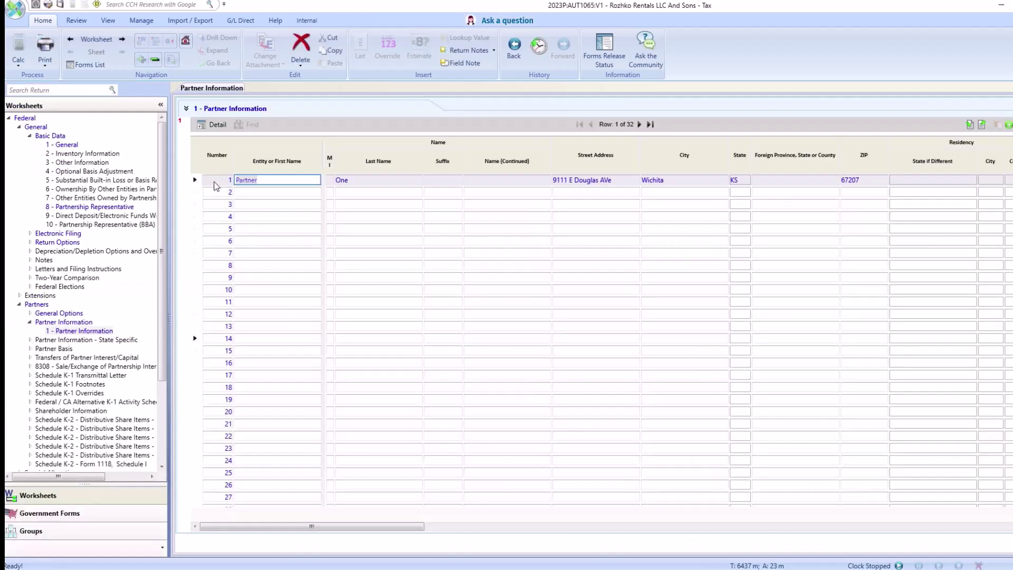
Step: Open partner 1's detail form and expand section 6, Export Partner Information to 1040/1041/1065/1120/1120S
left_click(204, 127)
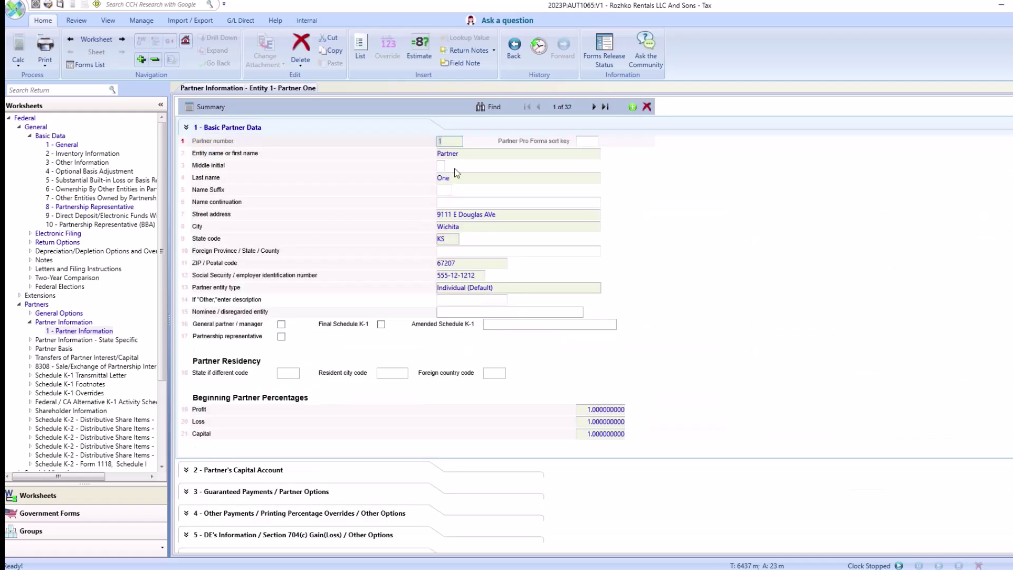
scroll(457, 173, "down", 3)
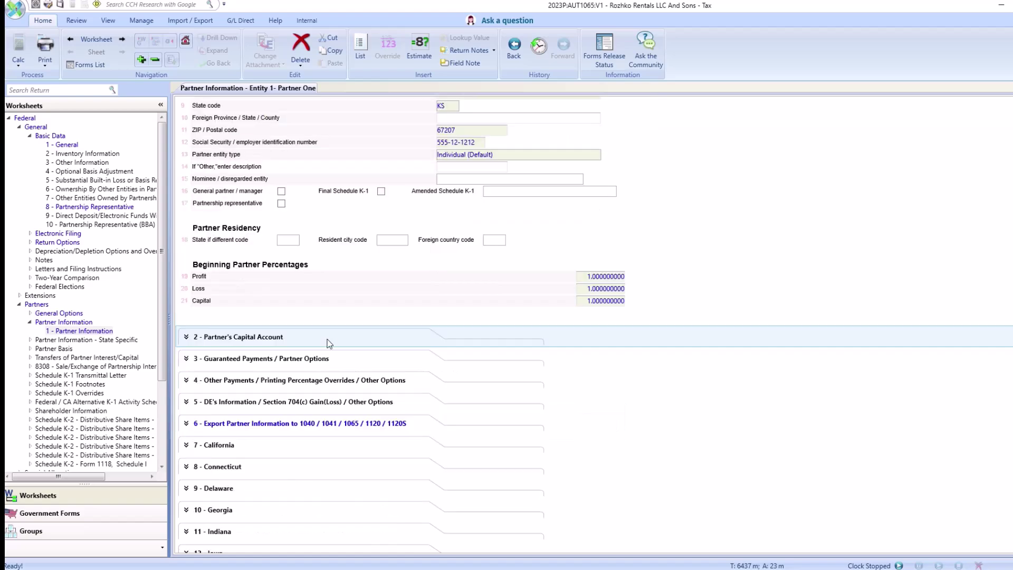
left_click(212, 429)
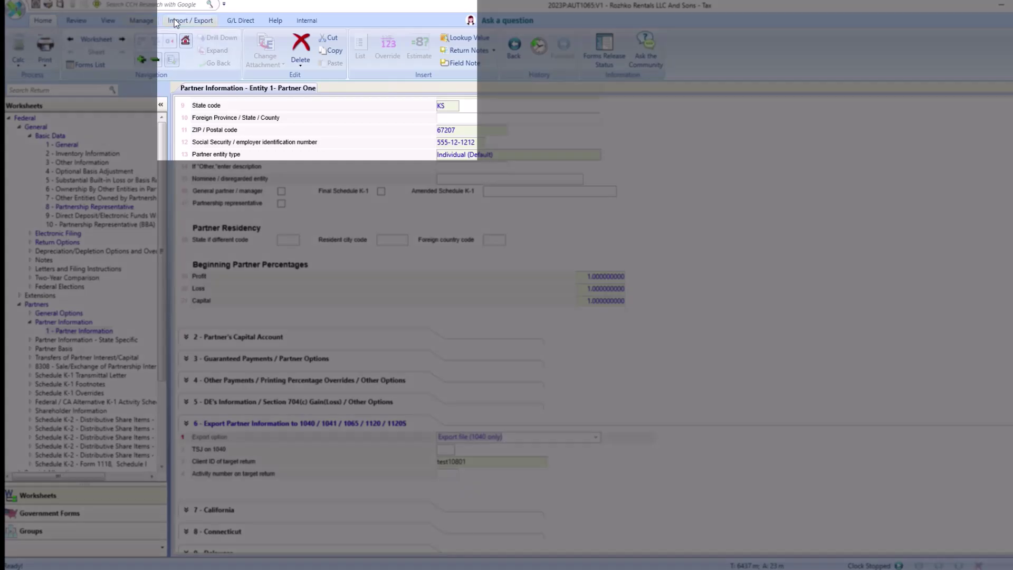
Step: Export the K-1 data to the partner's 1040 return and switch to Return Manager
left_click(177, 21)
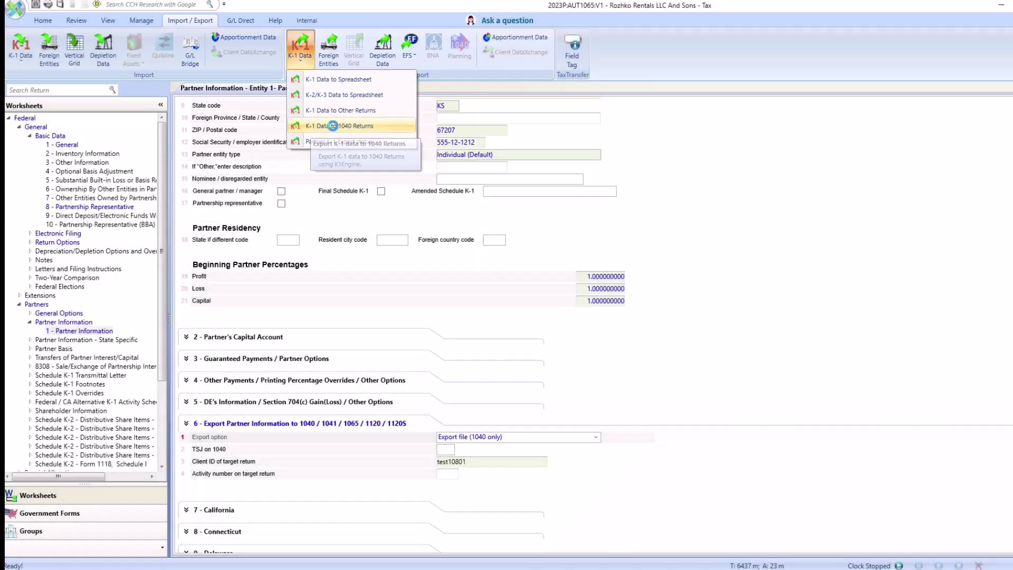
left_click(311, 127)
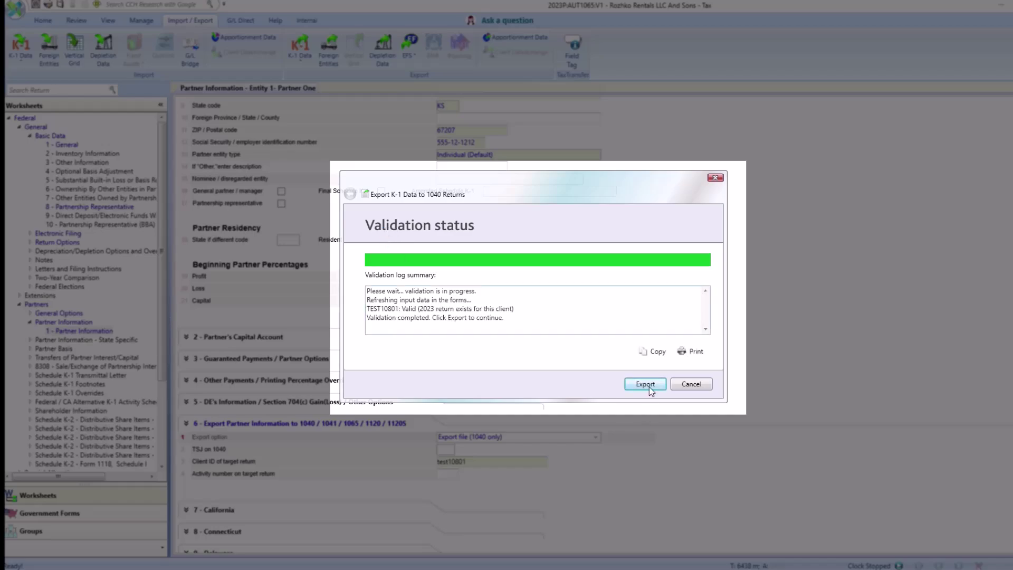
left_click(646, 384)
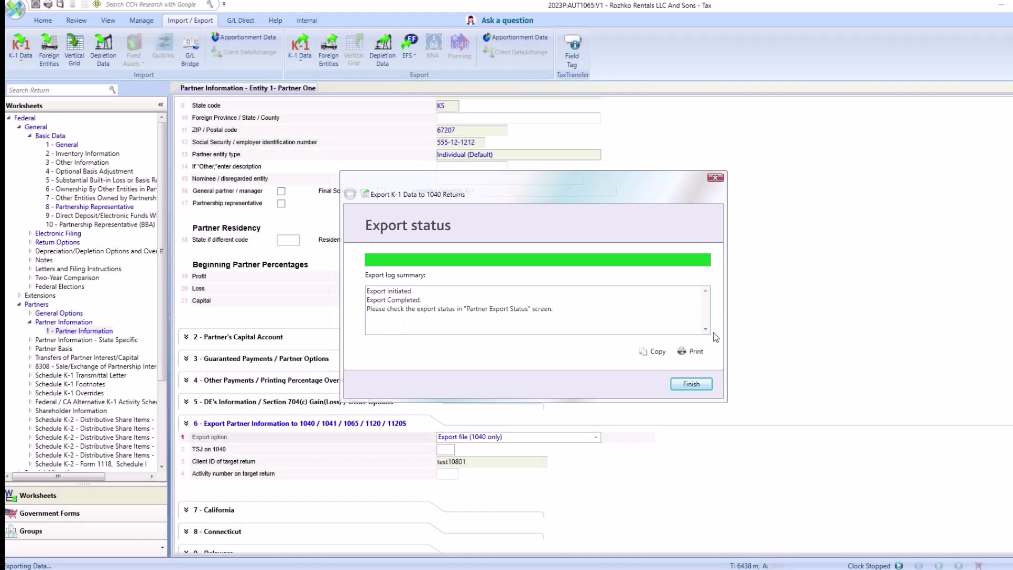
left_click(691, 384)
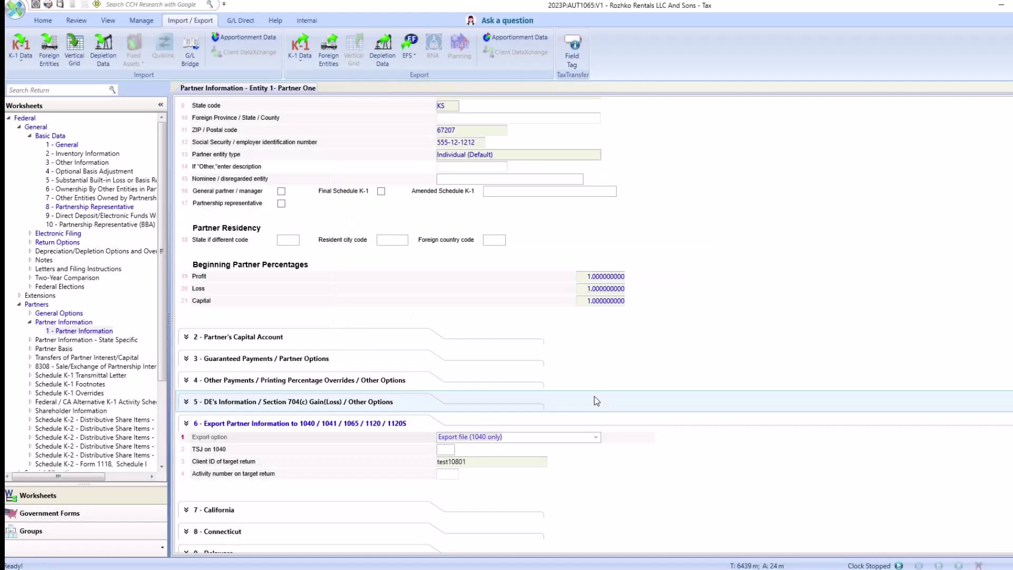
left_click(285, 533)
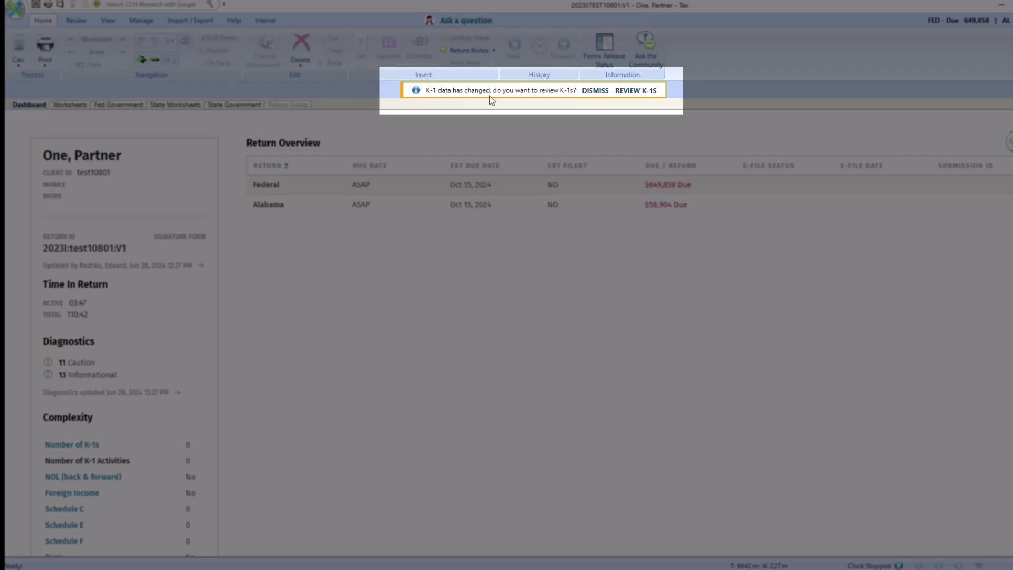
Step: Open K-1 Manager from the REVIEW K-1S notice to see the new Rozhko Rentals LLC And Sons K-1
left_click(637, 94)
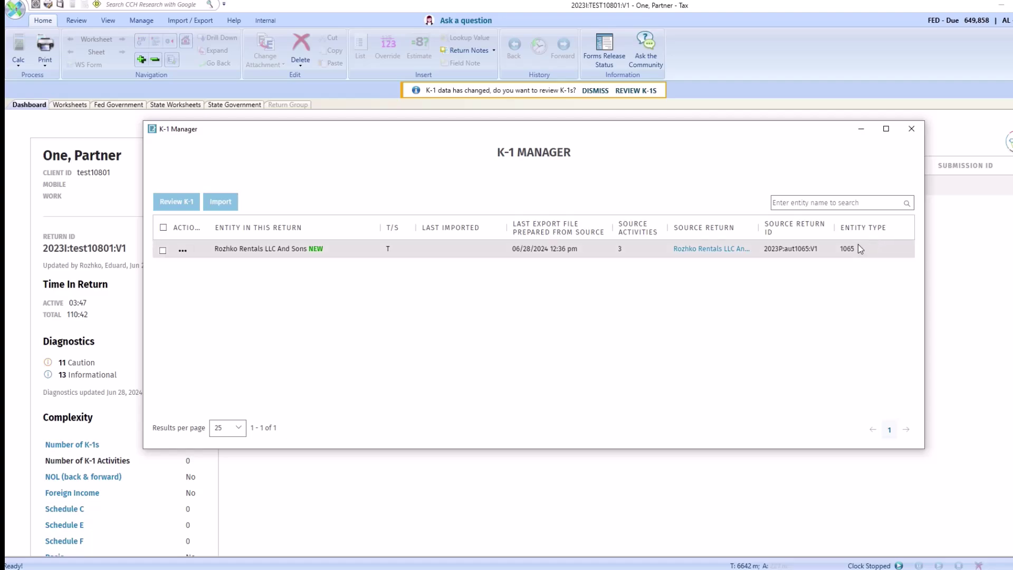
Step: Review the Rozhko Rentals LLC And Sons K-1 and show mapping choices for source activity 0
left_click(183, 250)
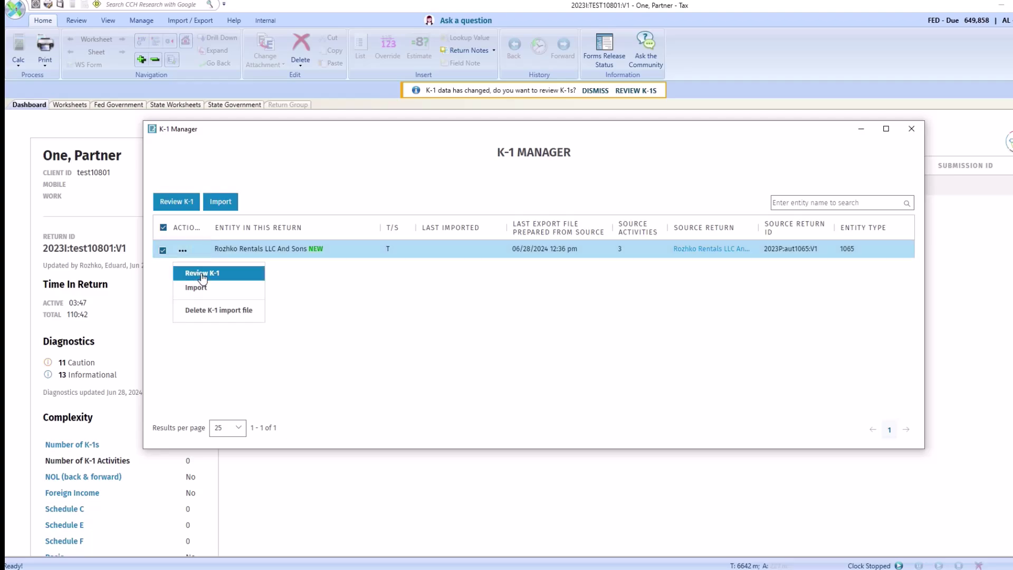
left_click(199, 274)
scroll(529, 281, "down", 1)
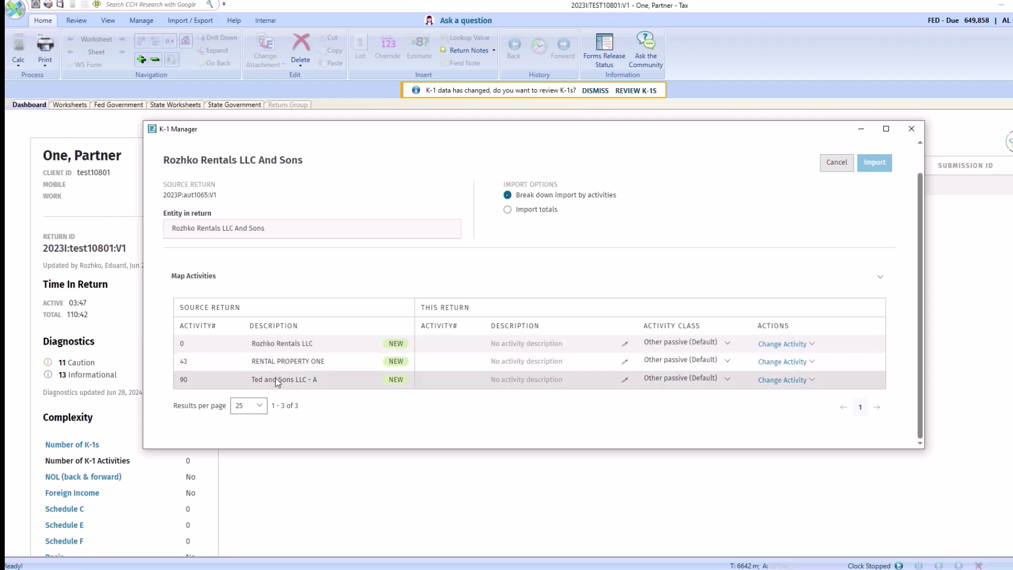
left_click(782, 343)
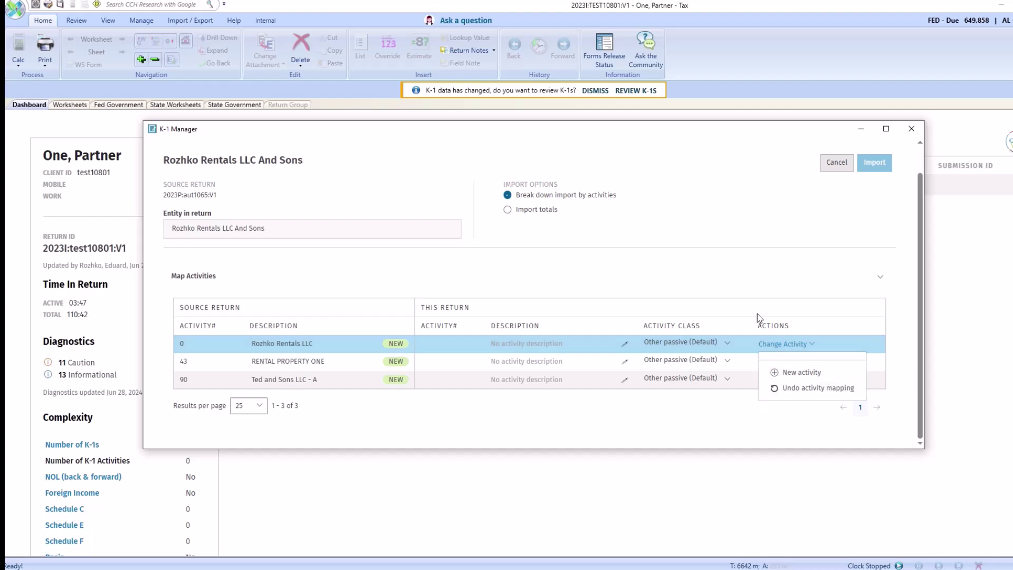
Step: Create new activities for source activities 0, 43 and 90, described test 1, test 2, test 3
left_click(792, 372)
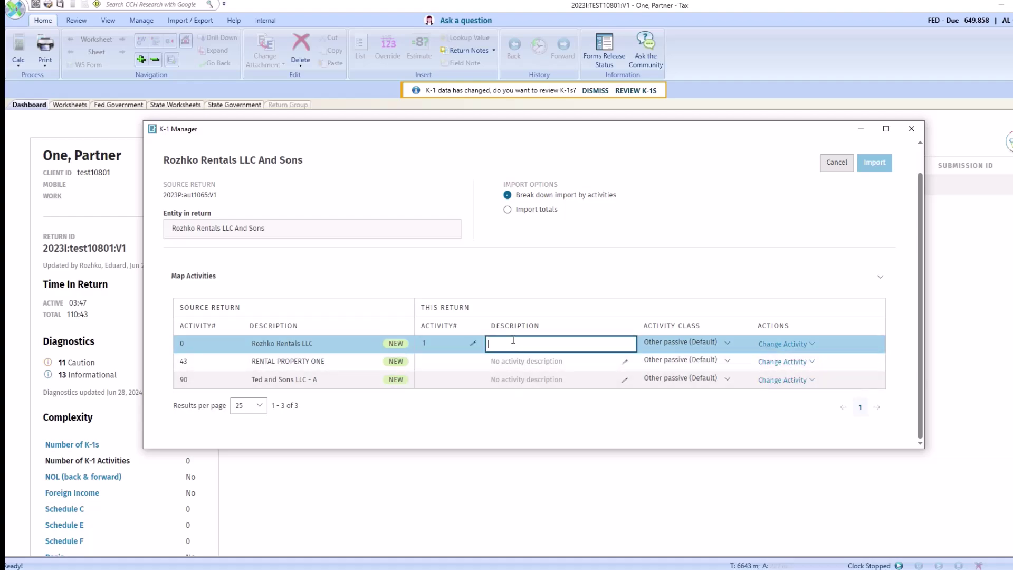
left_click(782, 380)
left_click(780, 402)
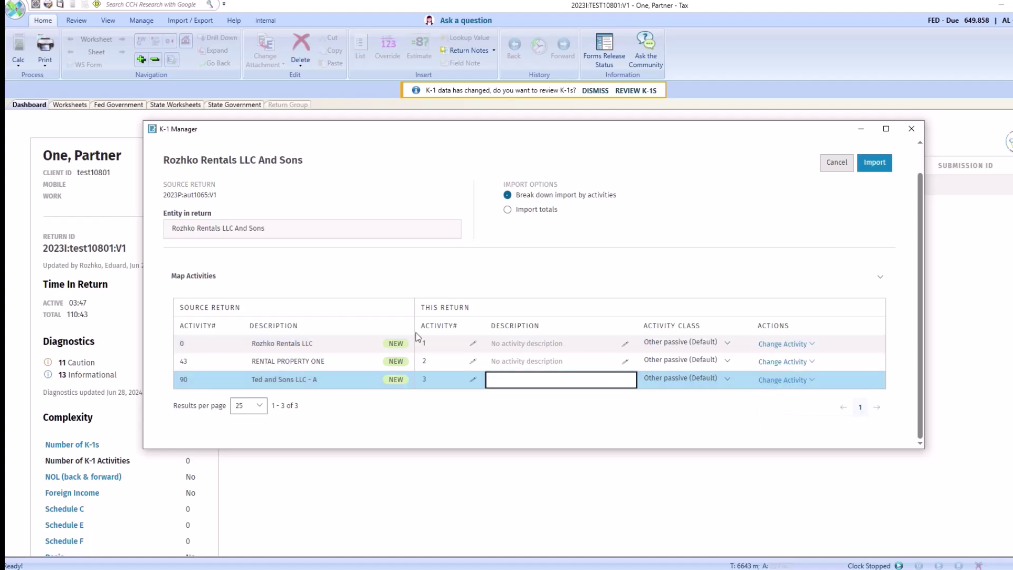
left_click(625, 344)
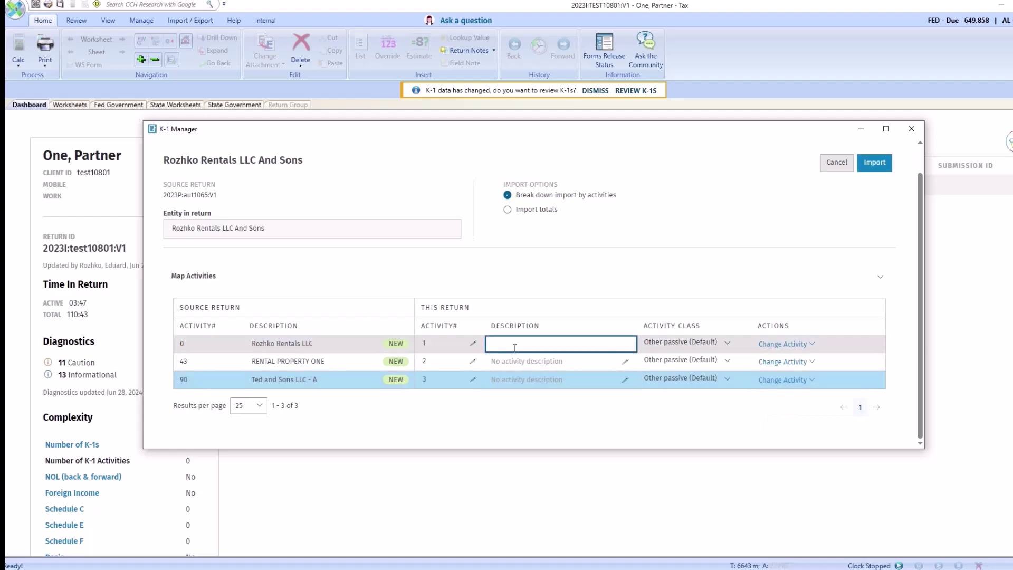
type("test 1")
left_click(604, 362)
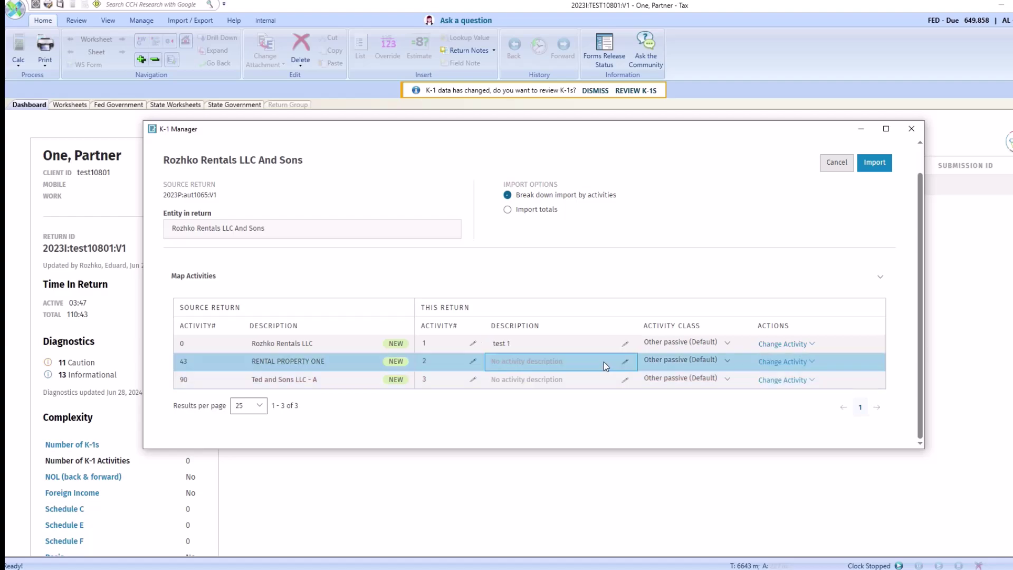
type("test 2")
left_click(625, 380)
type("test 3")
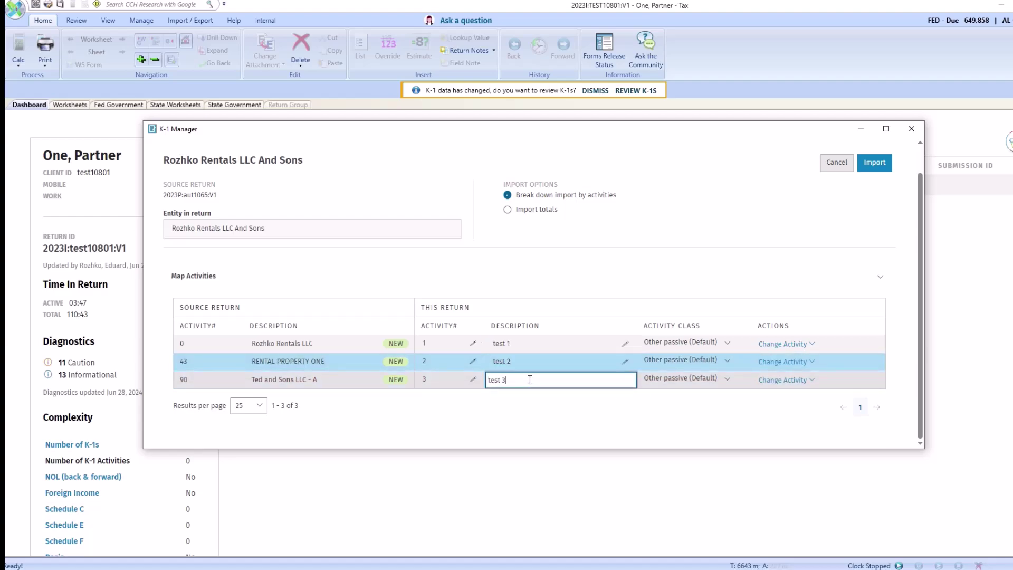
key("Return")
Step: Clear the first activity's number and set RENTAL PROPERTY ONE to 43 and Ted and Sons LLC - A to 90
left_click(473, 343)
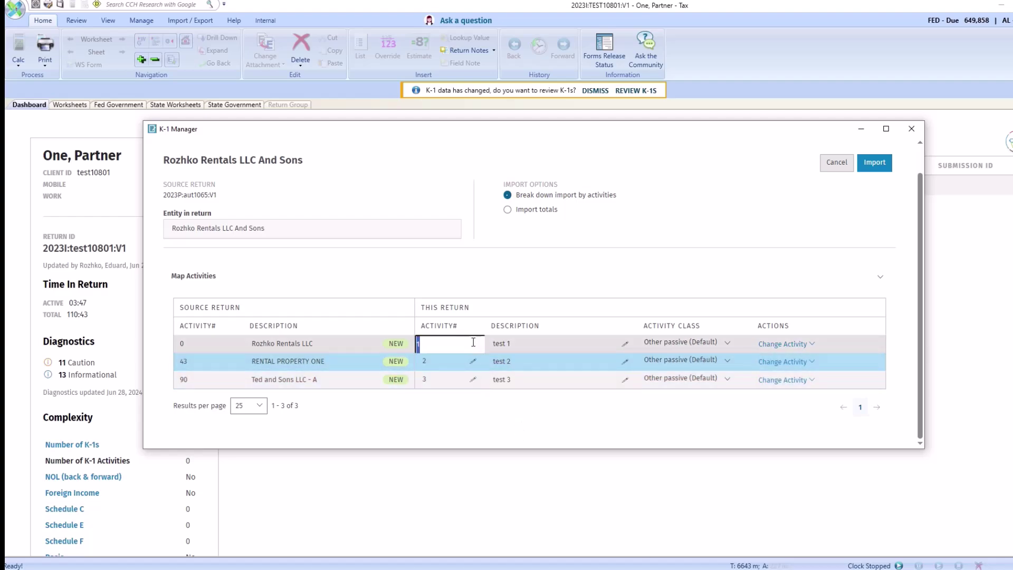
key("BackSpace")
left_click(472, 361)
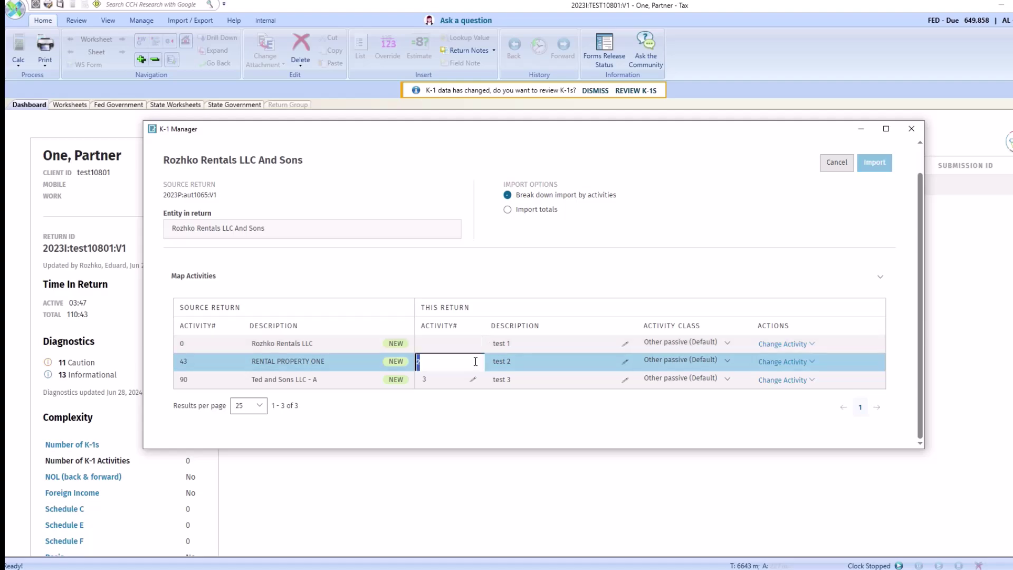
type("43")
left_click(473, 380)
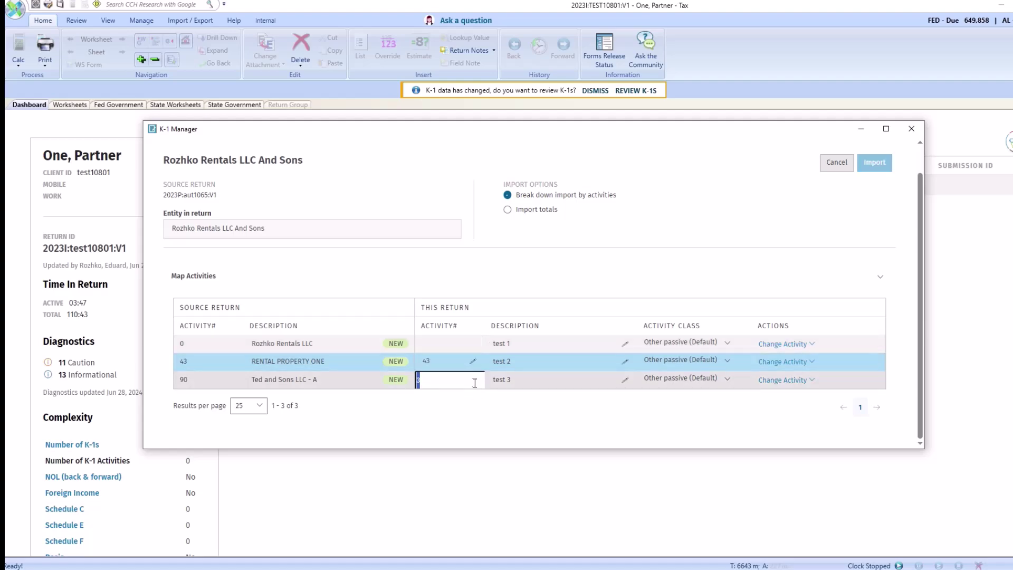
type("90")
left_click(457, 415)
left_click(467, 344)
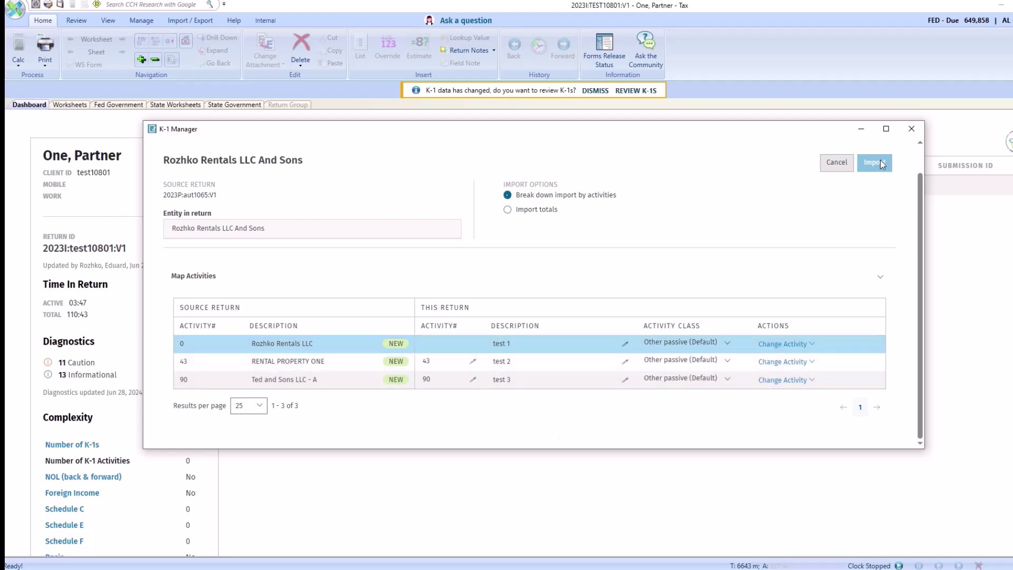
Step: Give Rozhko Rentals LLC activity number 1, import the K-1 by activity, and close K-1 Manager
left_click(296, 380)
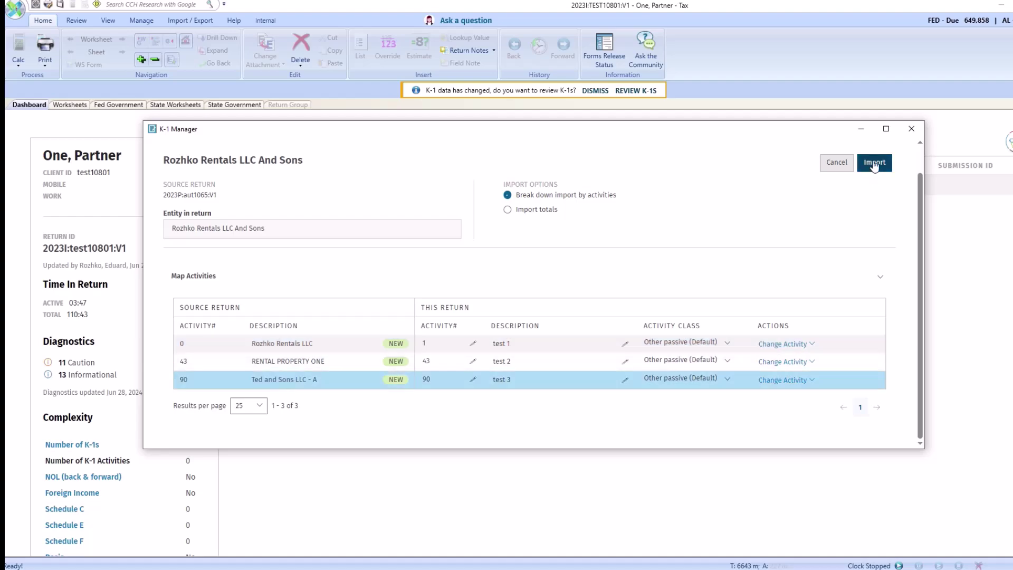
left_click(875, 163)
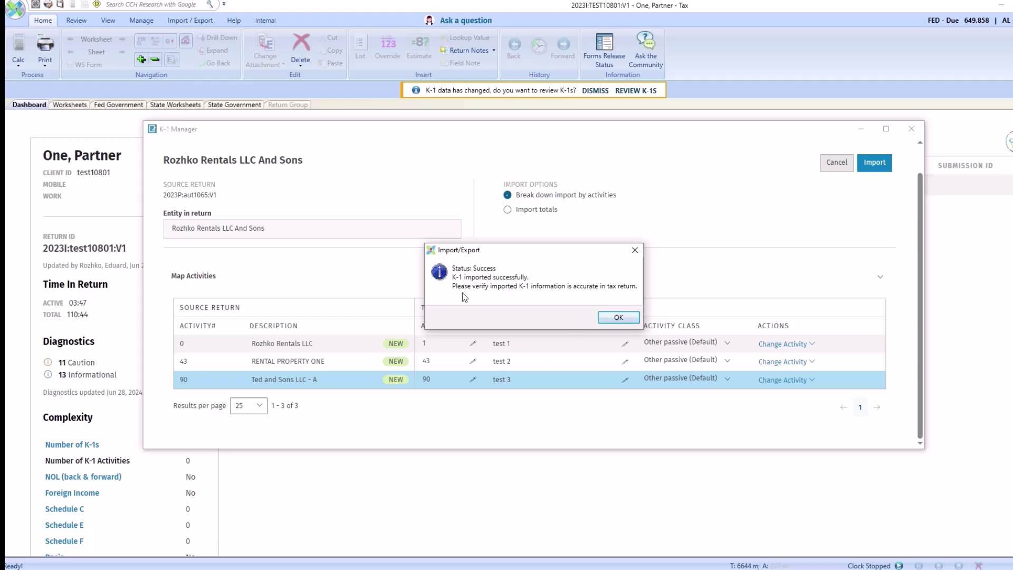
left_click(625, 319)
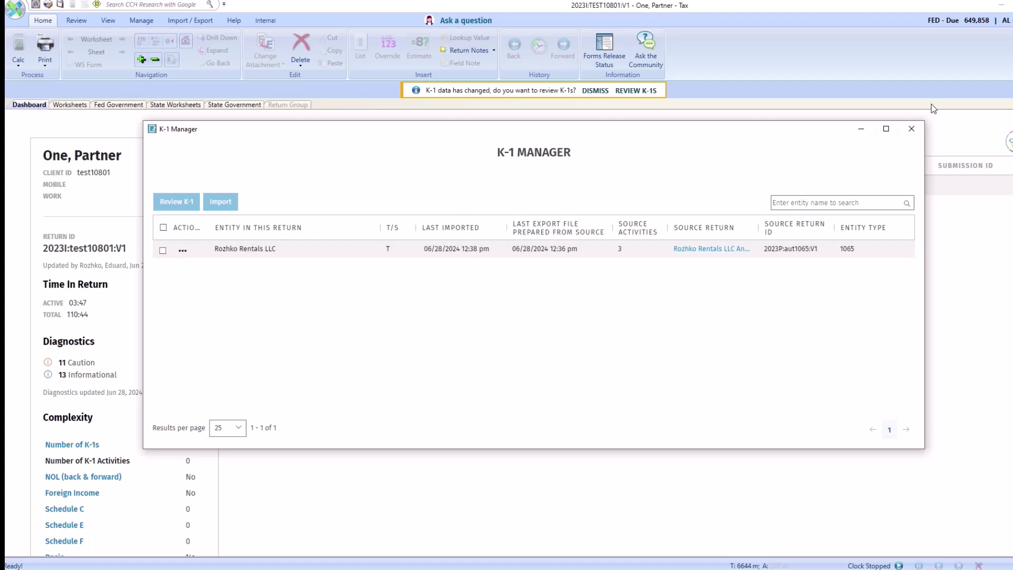
left_click(911, 128)
left_click(73, 90)
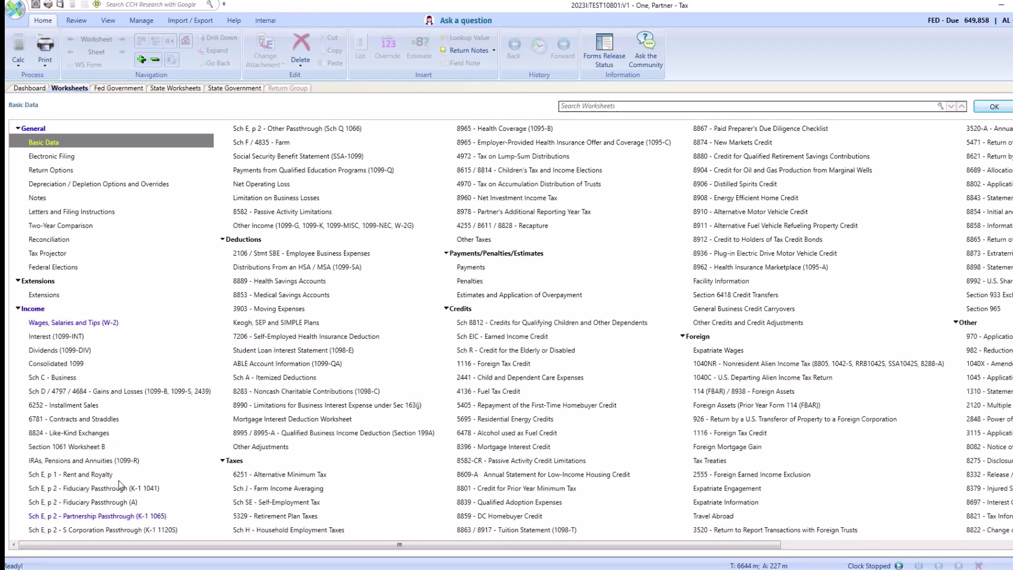
Step: Open Sch E, p 2 - Partnership Passthrough (K-1 1065) and view activity 1, test 1, with income 118400
left_click(74, 516)
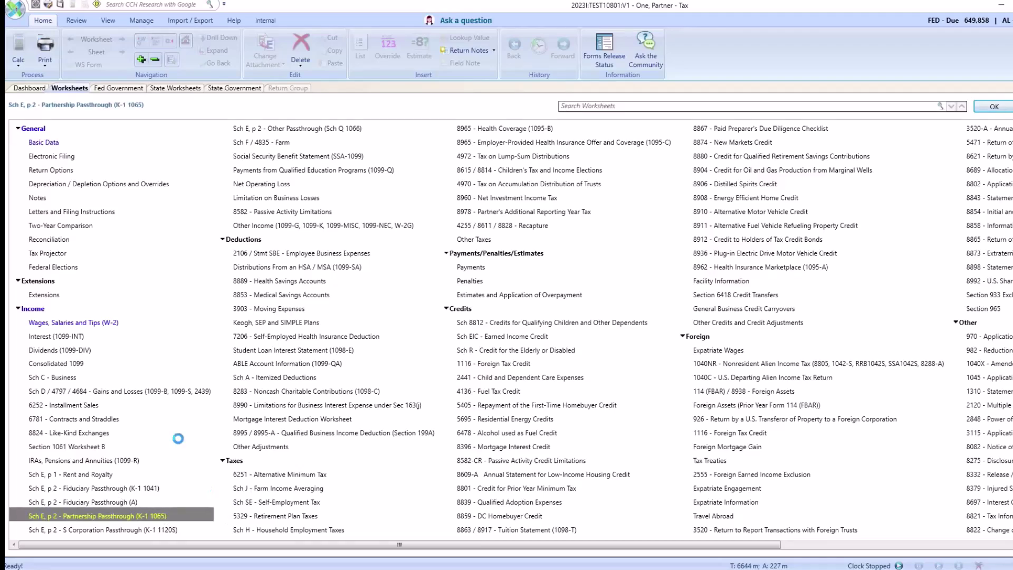
scroll(632, 372, "down", 5)
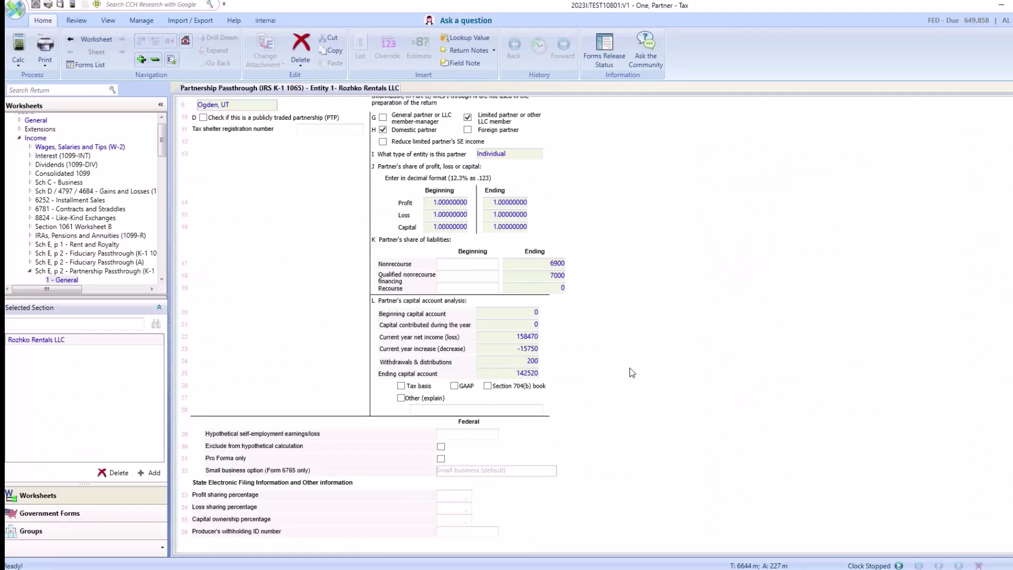
scroll(633, 373, "down", 3)
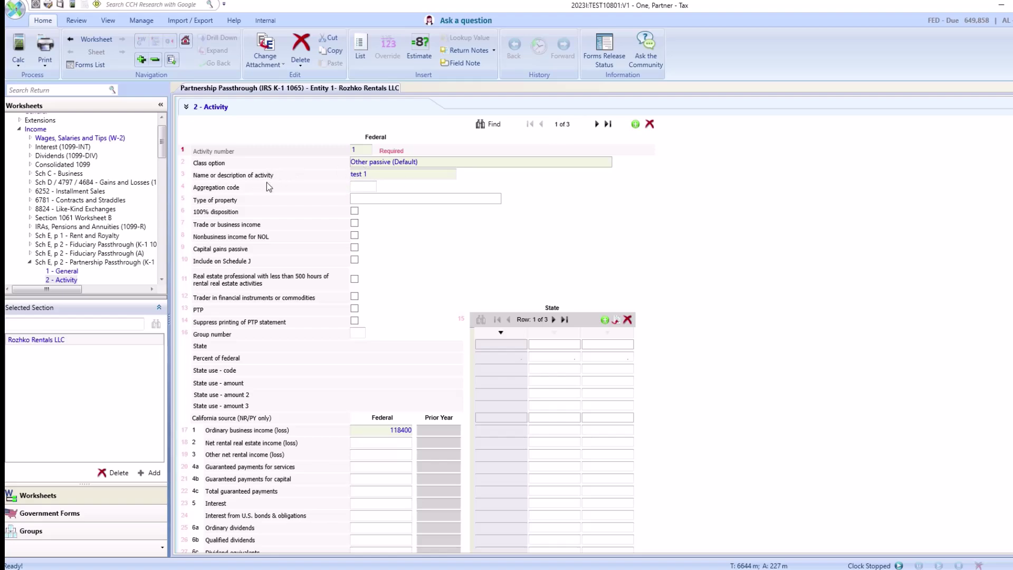
Step: Step through the imported activity records 1 to 3 to check each one
left_click(608, 124)
scroll(376, 214, "up", 2)
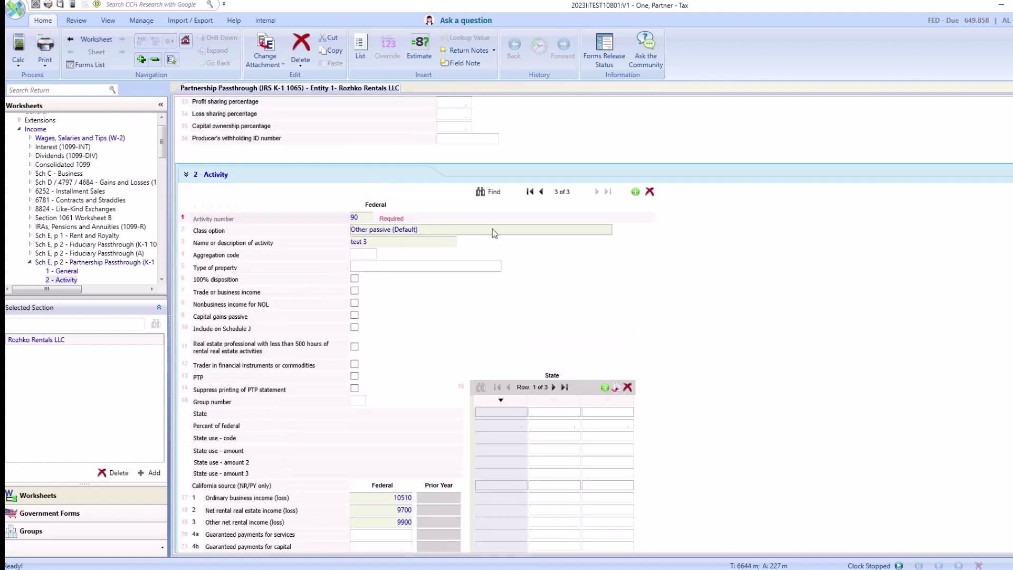
left_click(540, 191)
key("Page_Up")
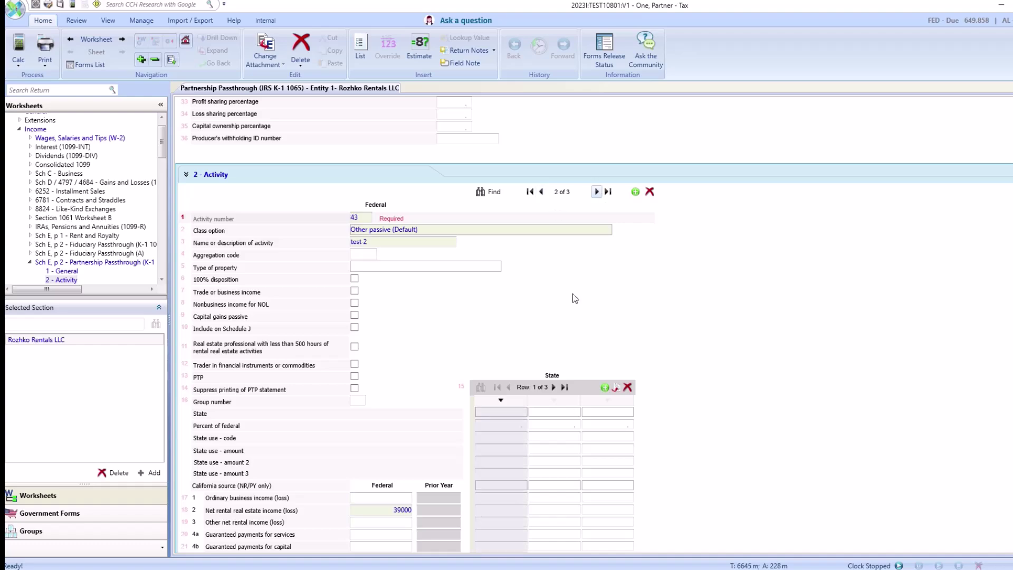
key("Page_Down")
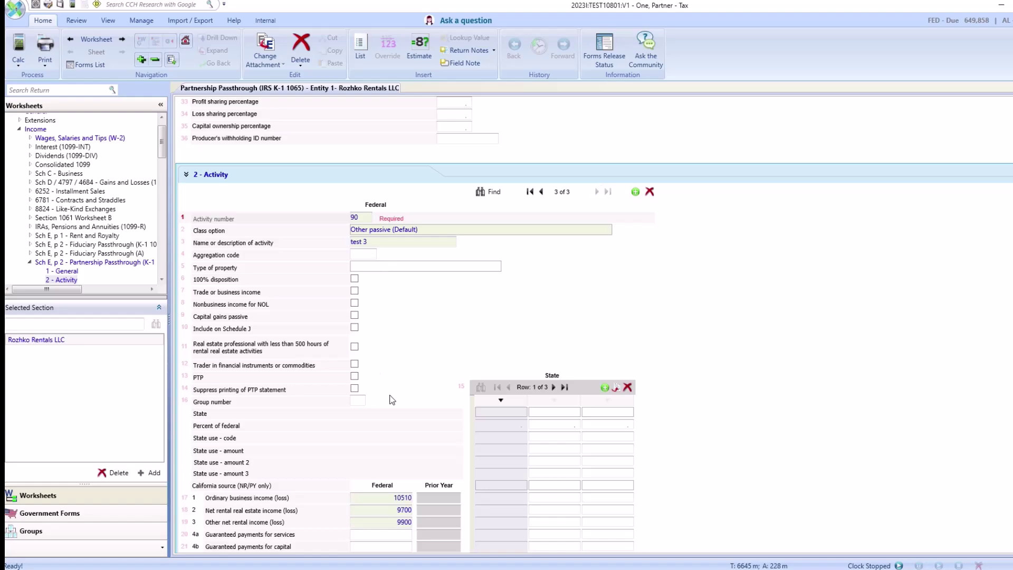
Step: Check activity 1's line Z Section 199A details in 3 - Activity (Continued): W-2 wages 10000, depletion 15750
scroll(404, 333, "down", 3)
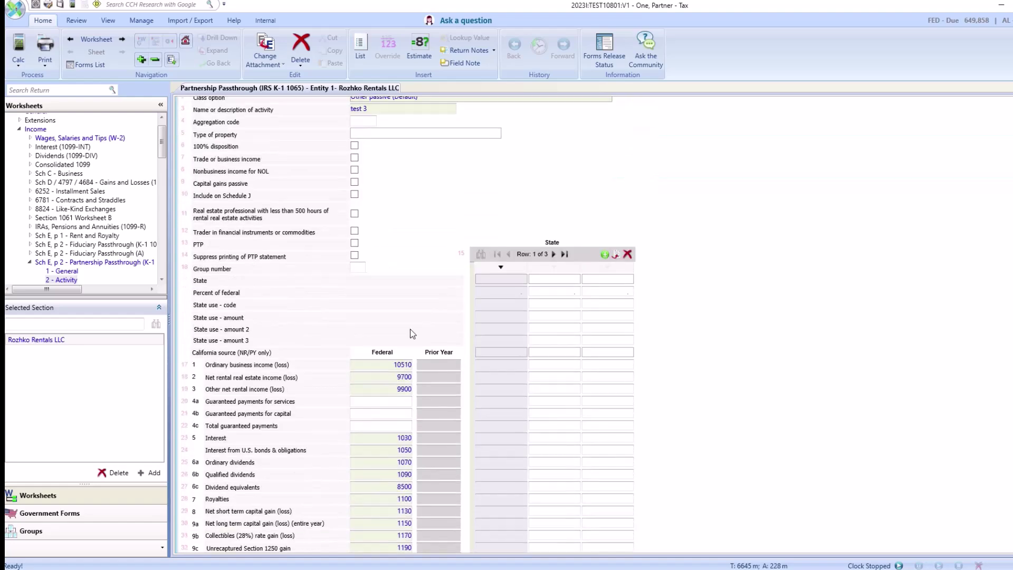
scroll(344, 384, "down", 10)
scroll(358, 386, "down", 8)
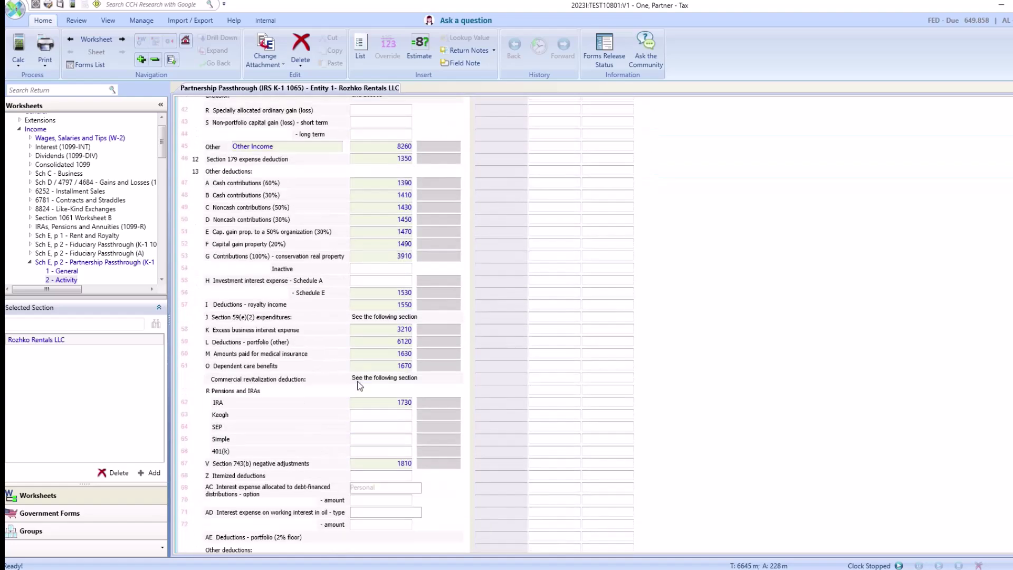
scroll(378, 350, "down", 15)
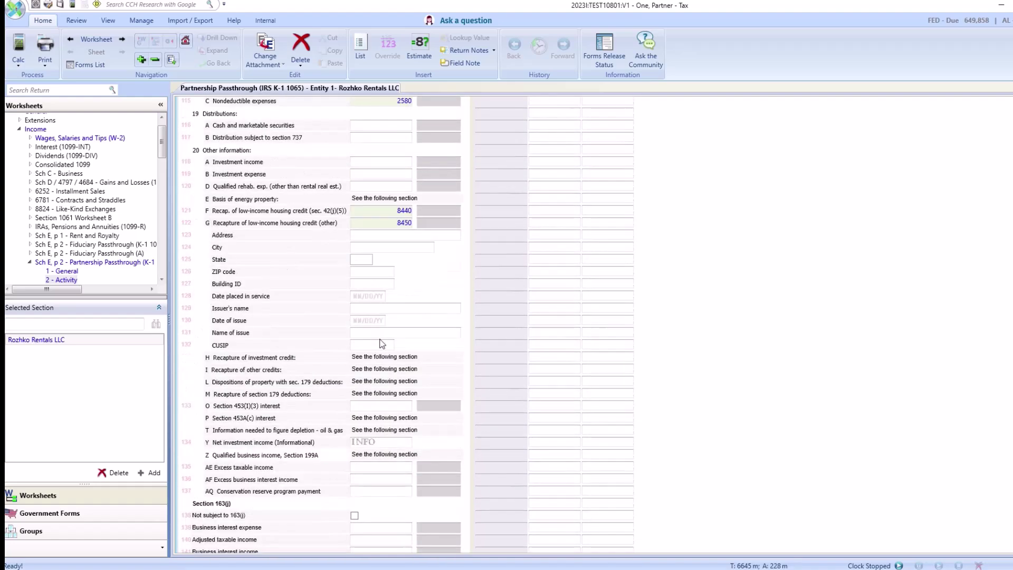
left_click(283, 275)
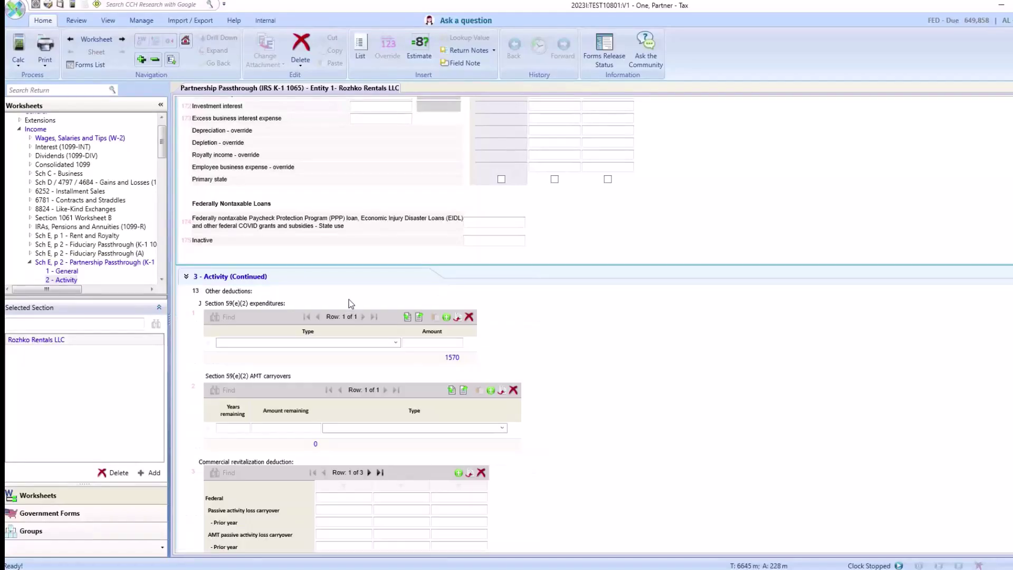
scroll(348, 303, "down", 10)
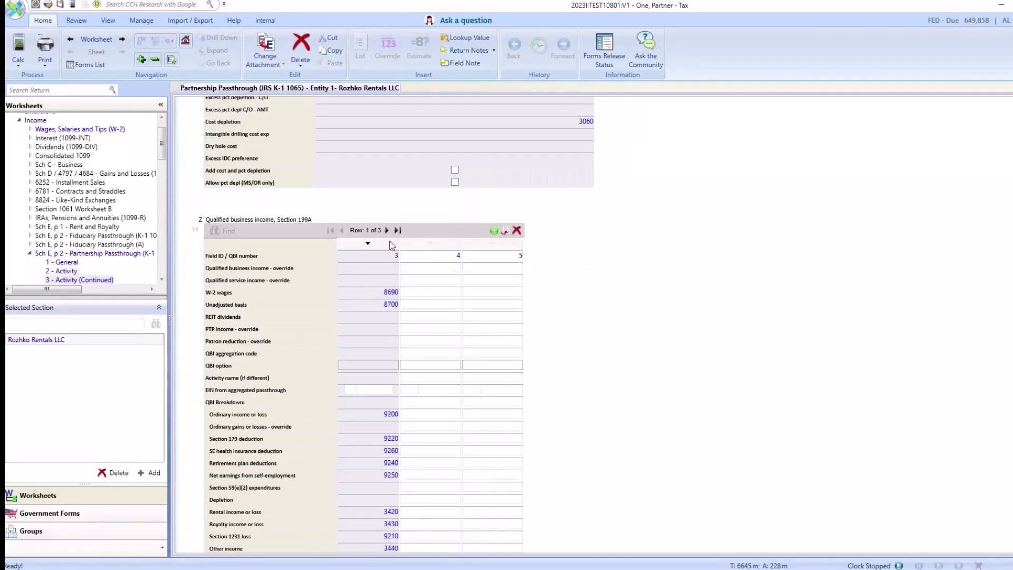
scroll(397, 428, "down", 4)
scroll(686, 316, "up", 15)
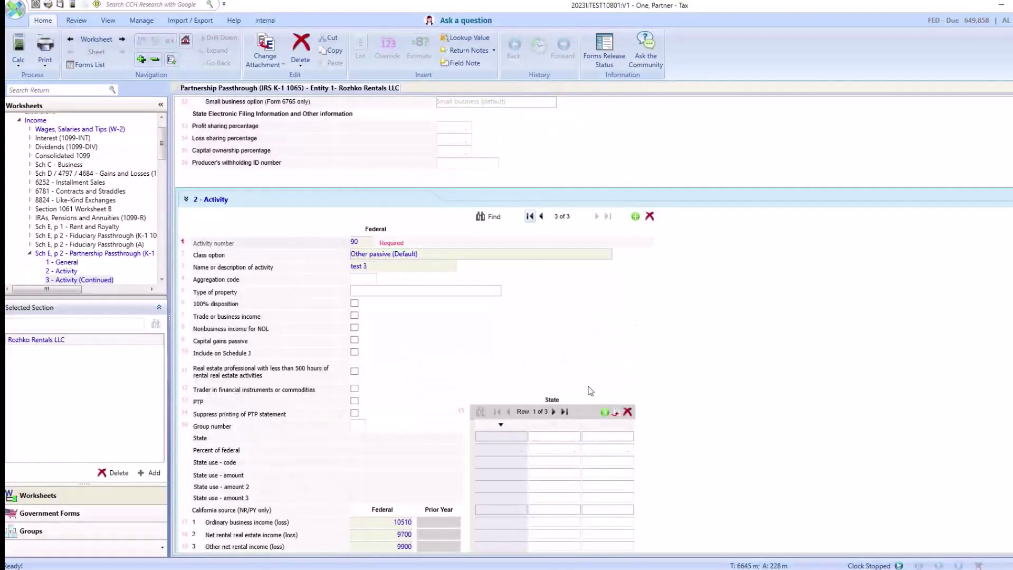
scroll(407, 354, "down", 15)
scroll(370, 371, "down", 5)
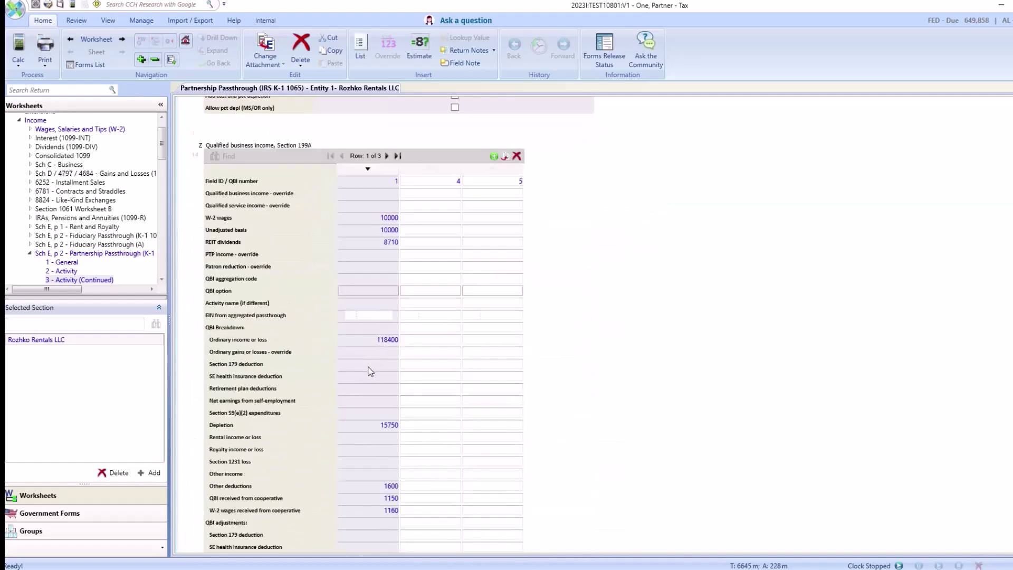